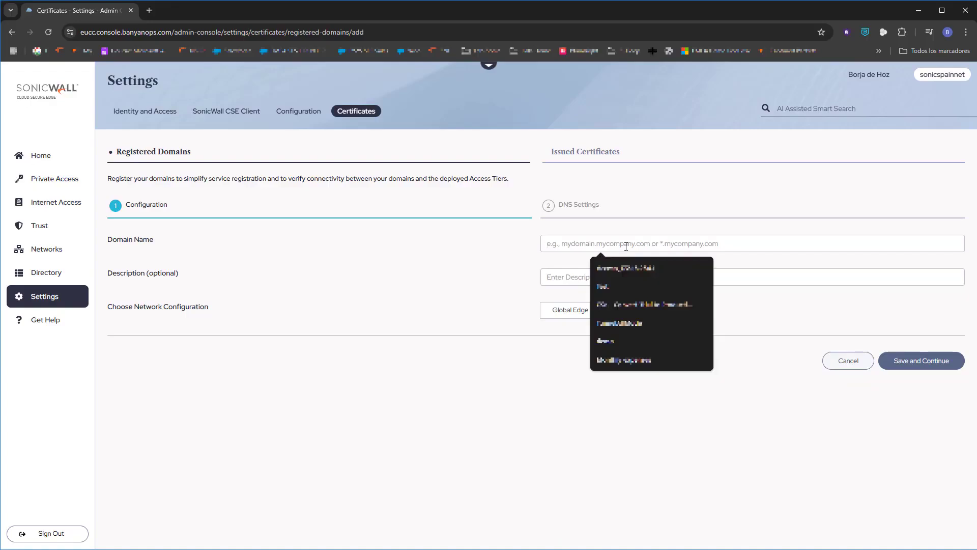
Register the domain *.soniclab.es with the Private Edge network configuration and validate its DNS records
text(*)
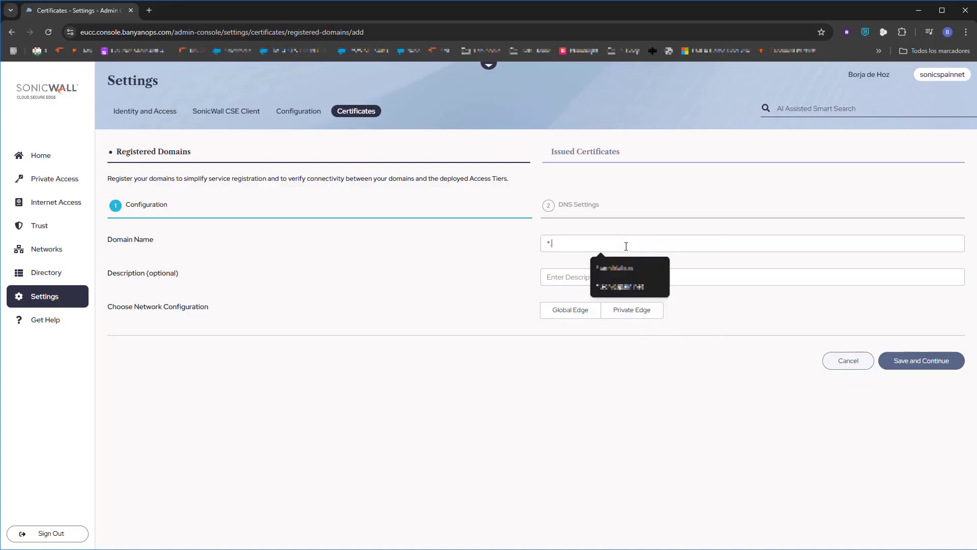
text(.soniclab.ee)
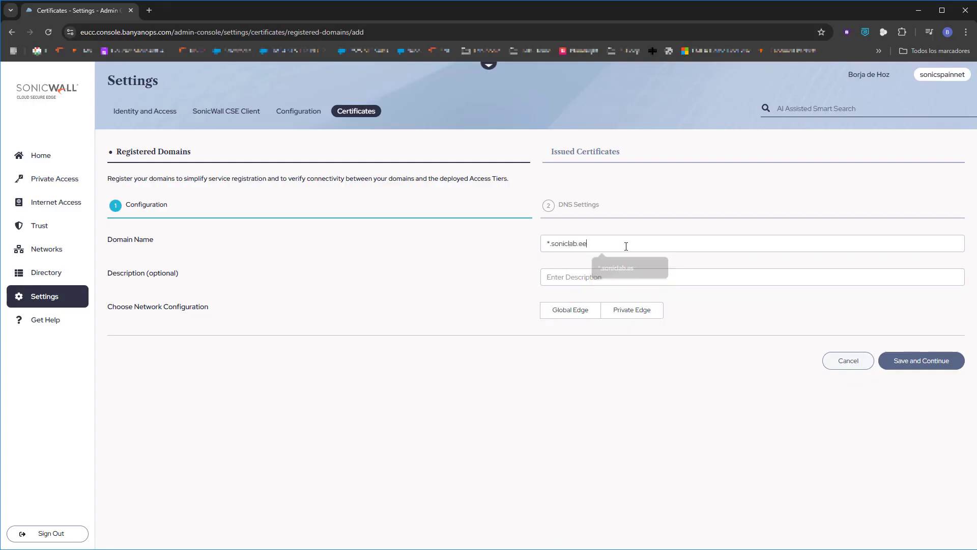
key(BackSpace)
text(s)
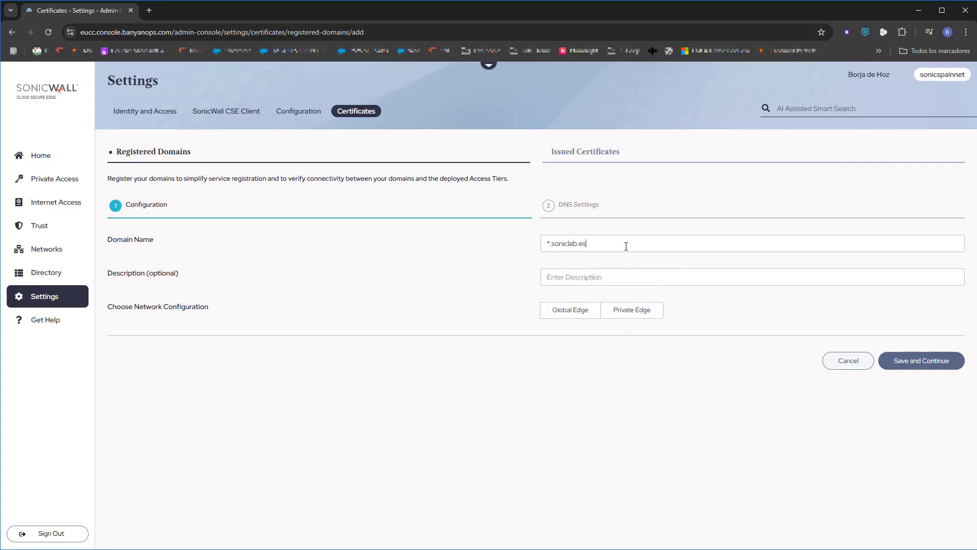
click(634, 314)
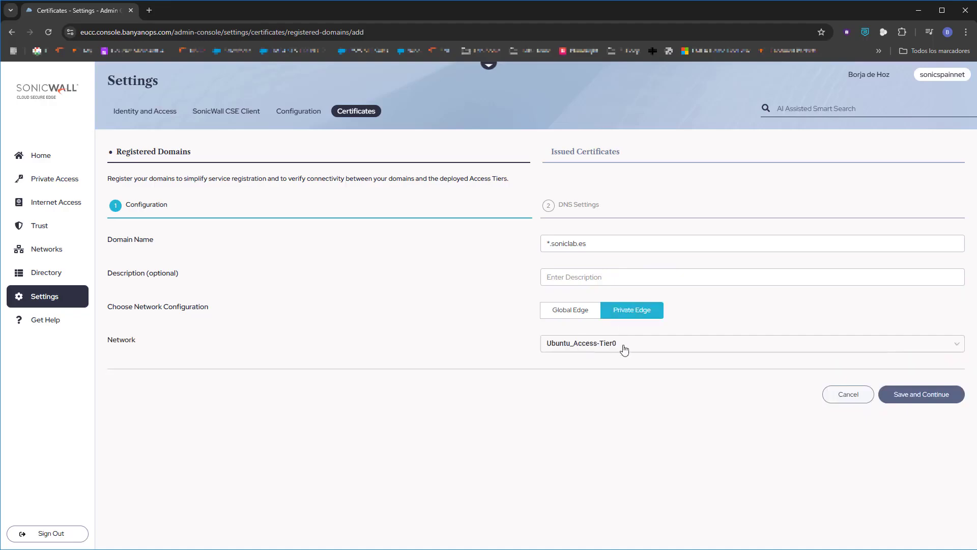
click(922, 403)
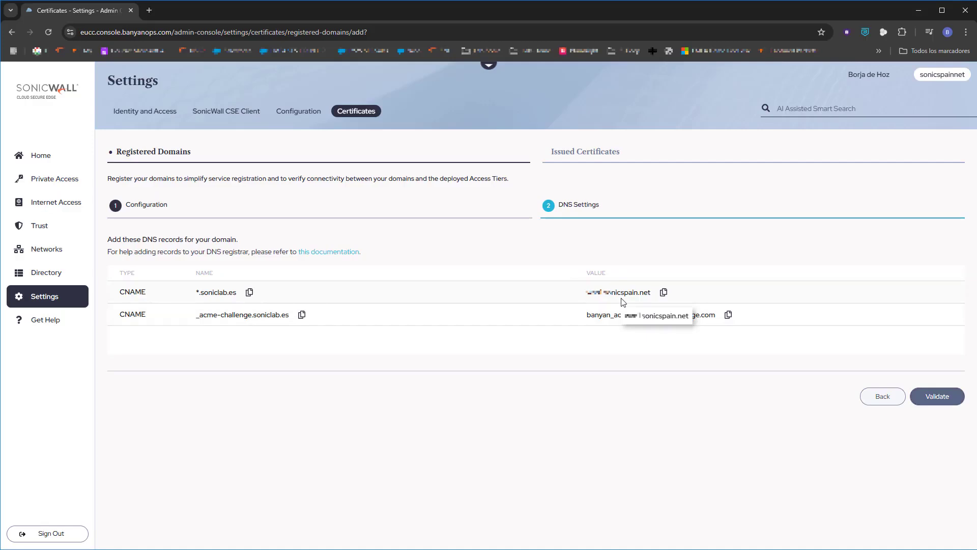
click(936, 398)
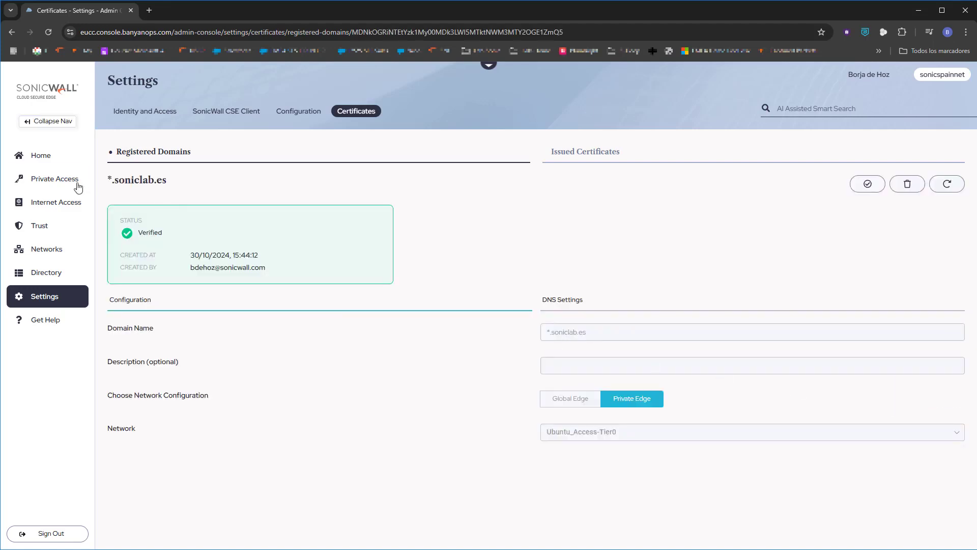
Start a new hosted website under Private Access named NSM-Access-Tier and add the Ubuntu_Access-Tier0 network
click(61, 186)
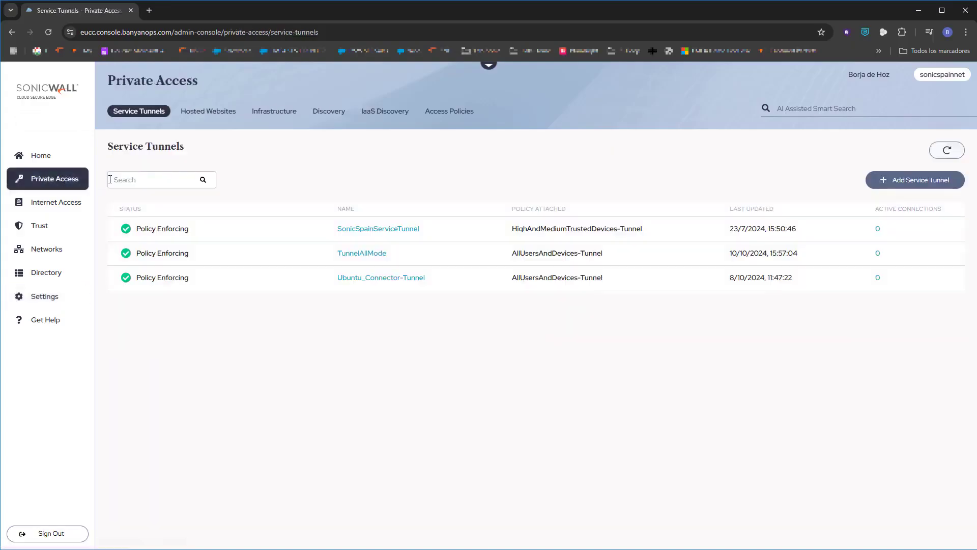
click(213, 115)
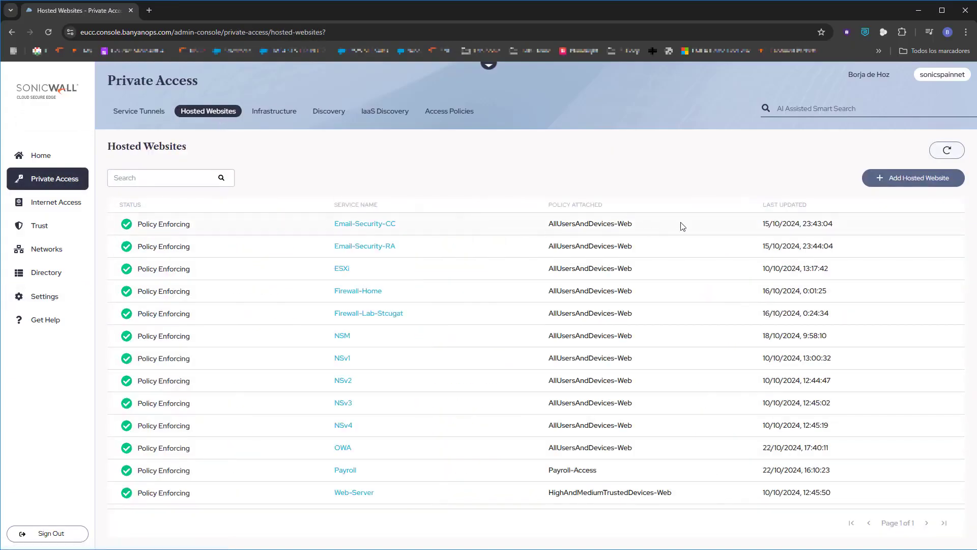
click(913, 181)
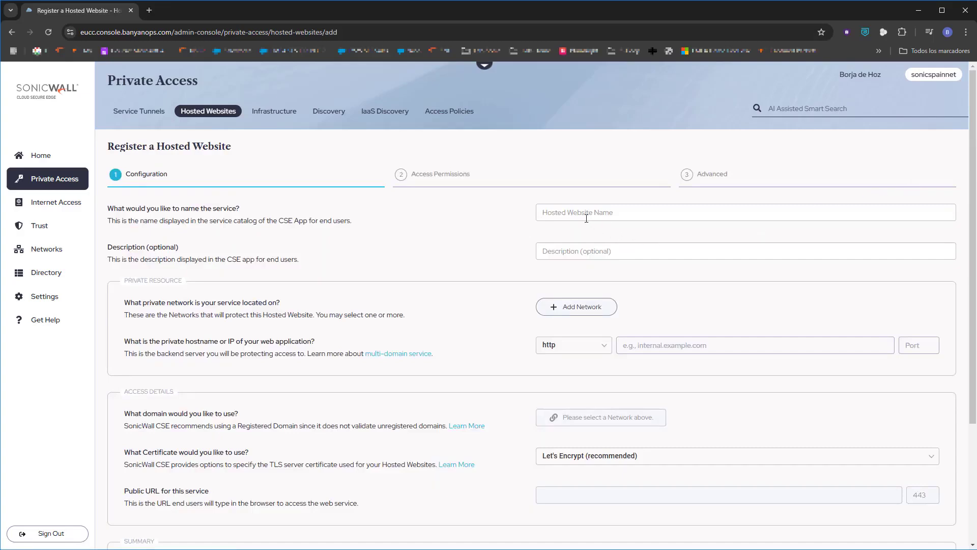
text(NS)
click(587, 308)
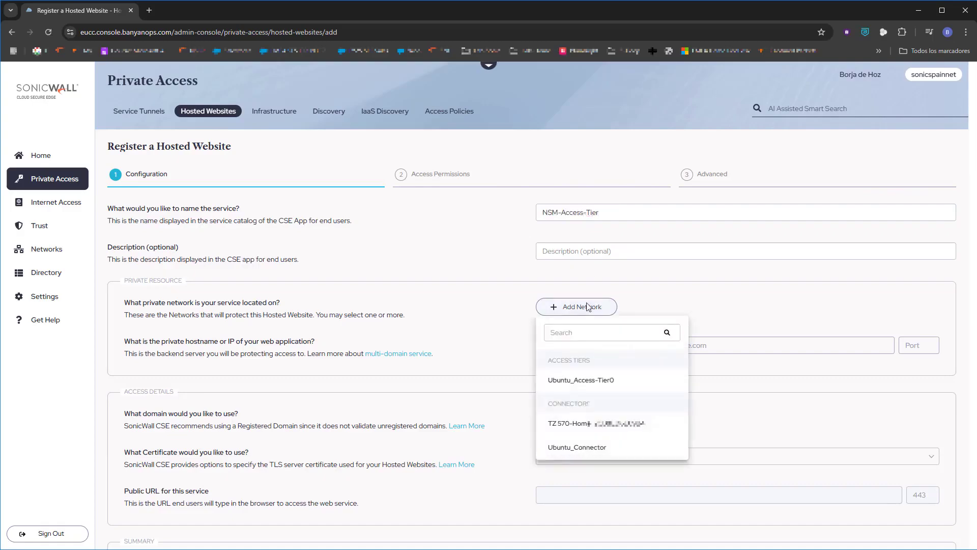
click(581, 382)
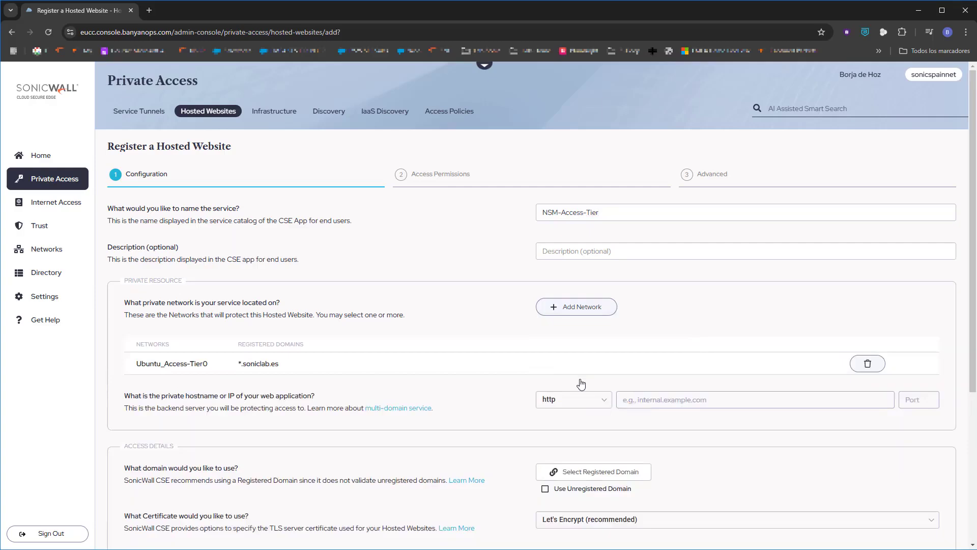
Set the website's backend to https, 172.16.102.1, port 443, and enable TLS Insecure
click(604, 402)
click(571, 439)
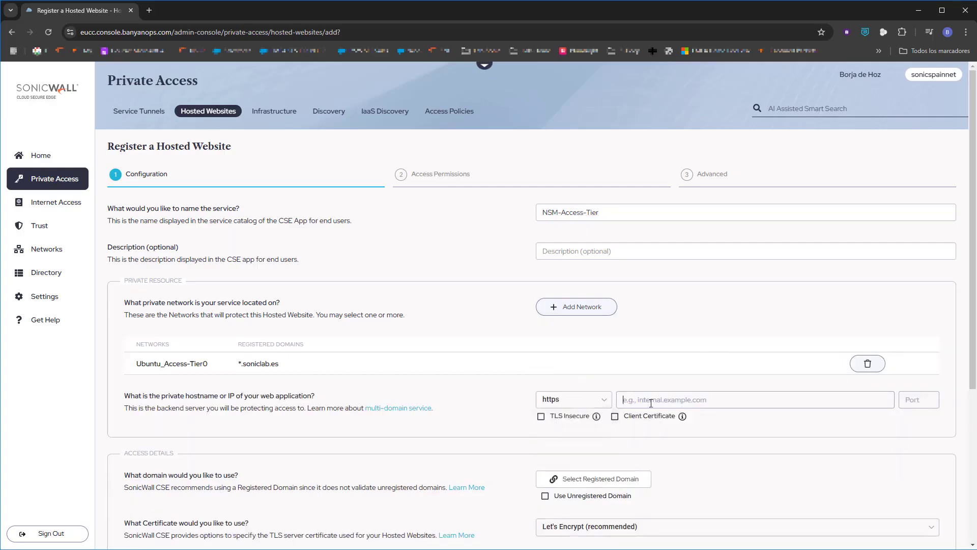
click(651, 403)
text(172.16.102.1)
click(923, 403)
text(443)
click(541, 417)
Use the registered domain *.soniclab.es with subdomain nsm as the public URL and continue to the access permissions
click(597, 483)
click(580, 504)
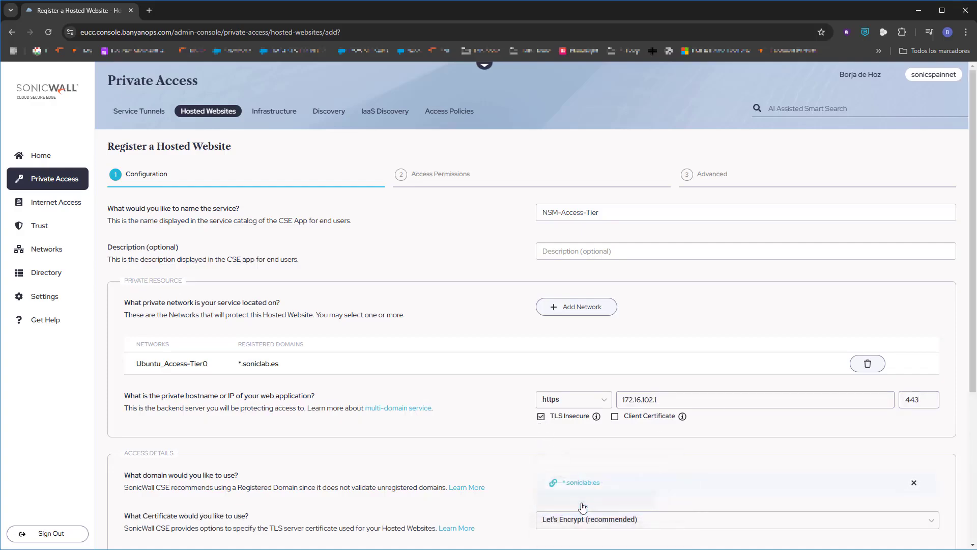
scroll(750, 479, down, 4)
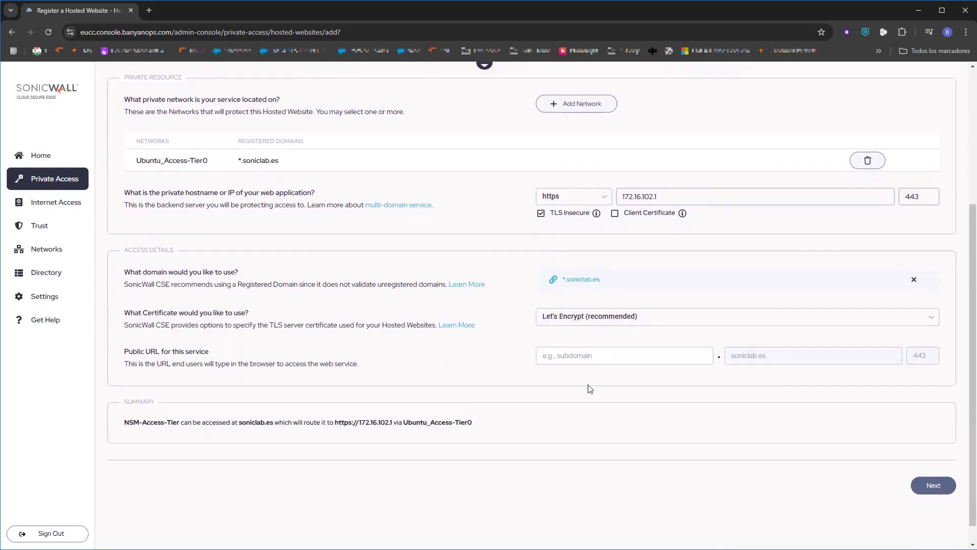
click(586, 360)
text(nsm)
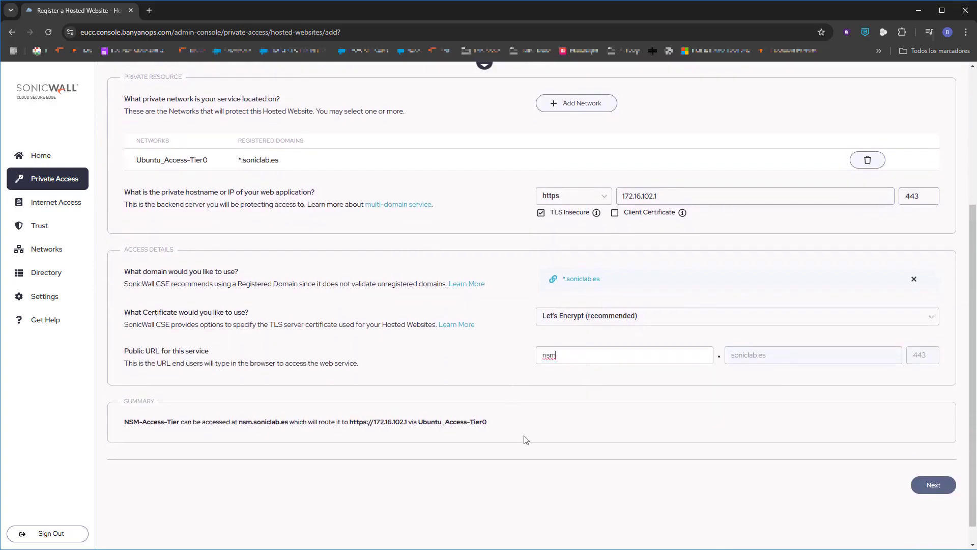
click(923, 487)
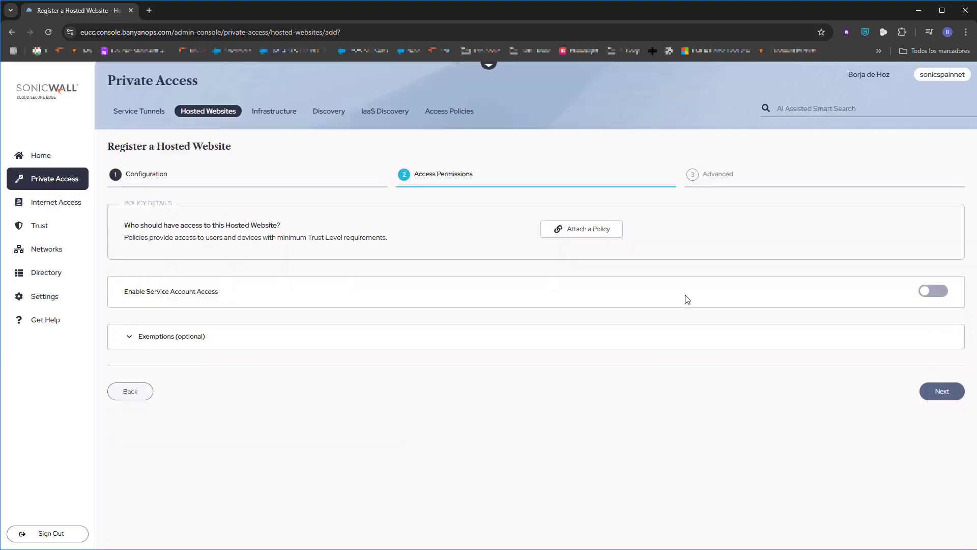
Attach the AllUsersAndDevices-Web policy and finish registering the hosted website with the default advanced settings
click(607, 234)
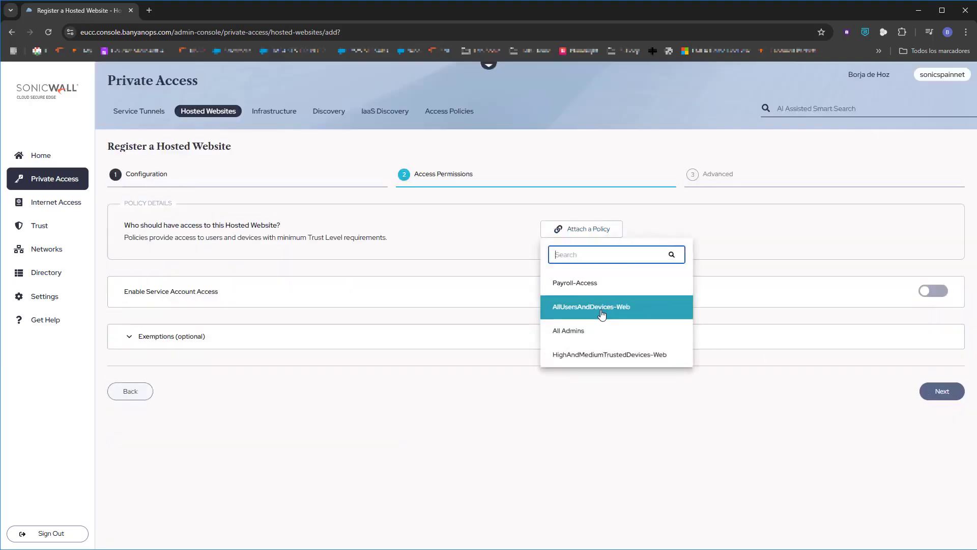
click(603, 312)
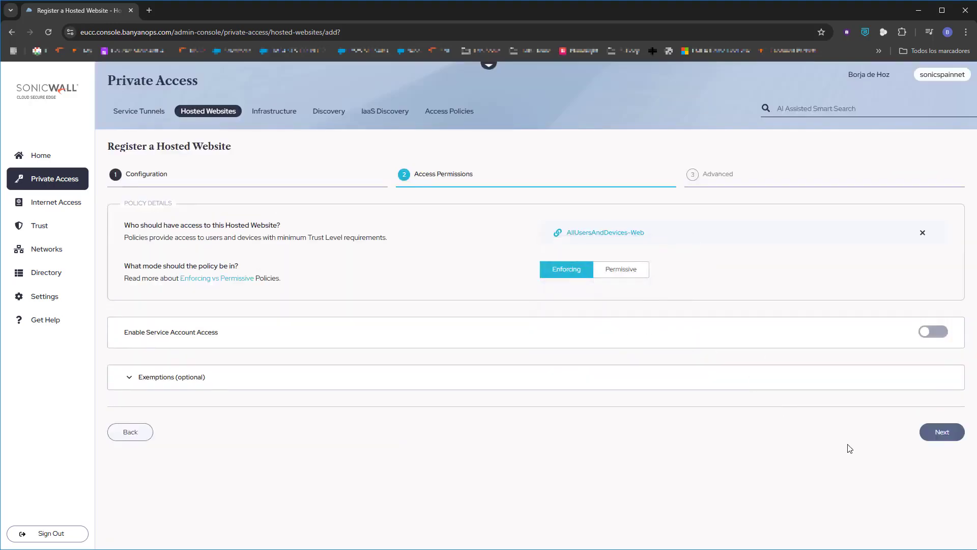
click(934, 431)
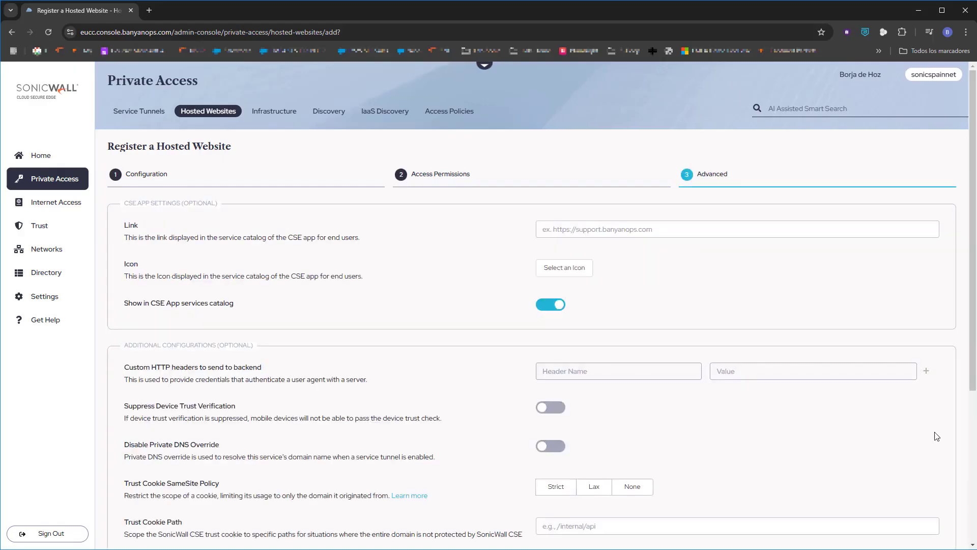
scroll(936, 437, down, 5)
click(927, 464)
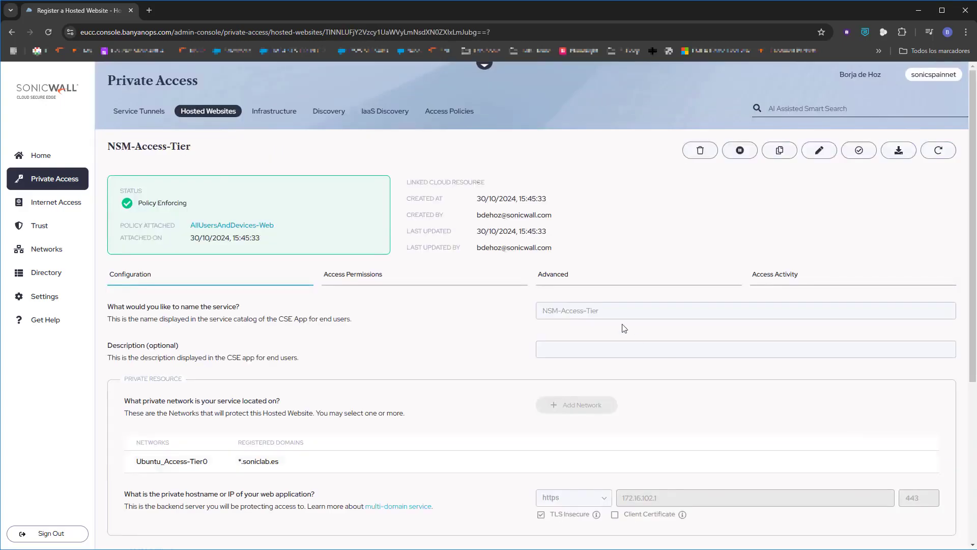
click(148, 11)
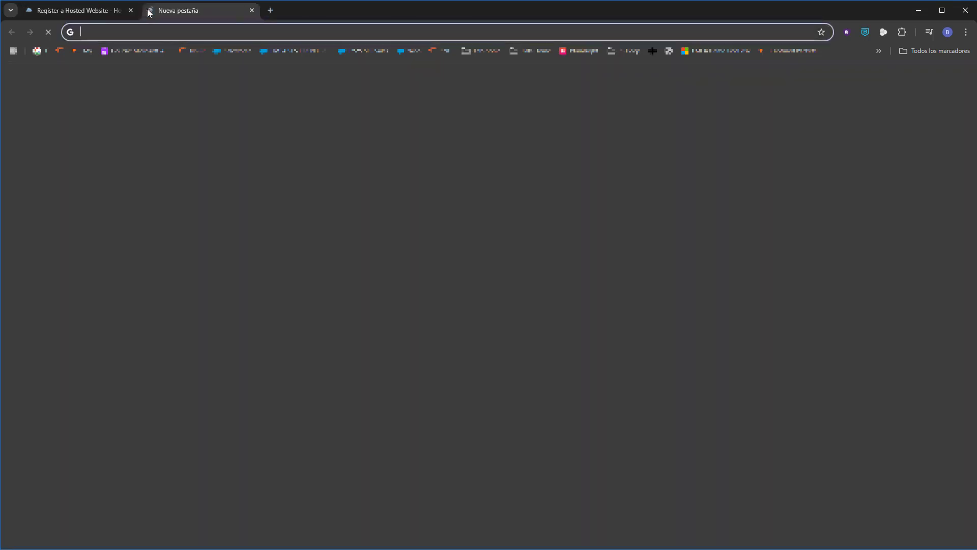
text(https://)
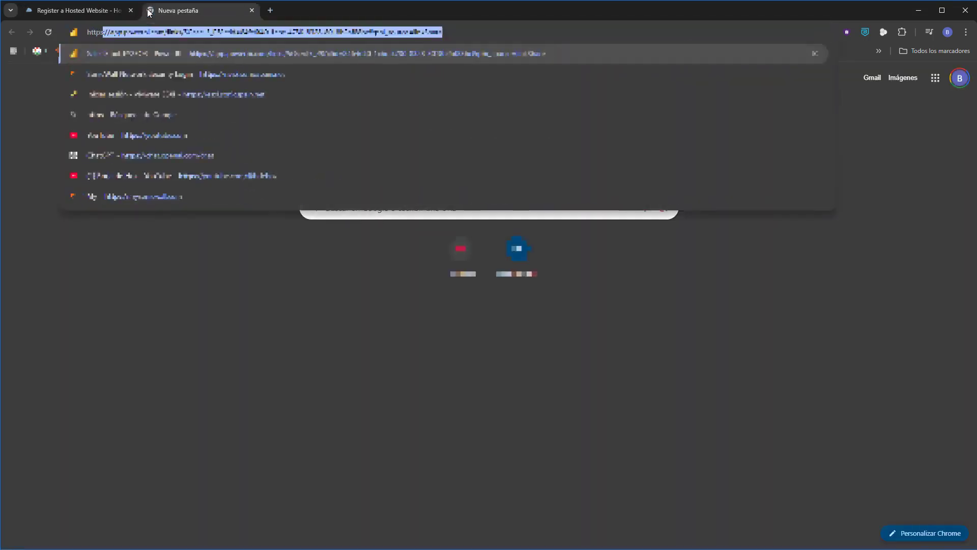
text(nsm.soniclab.es)
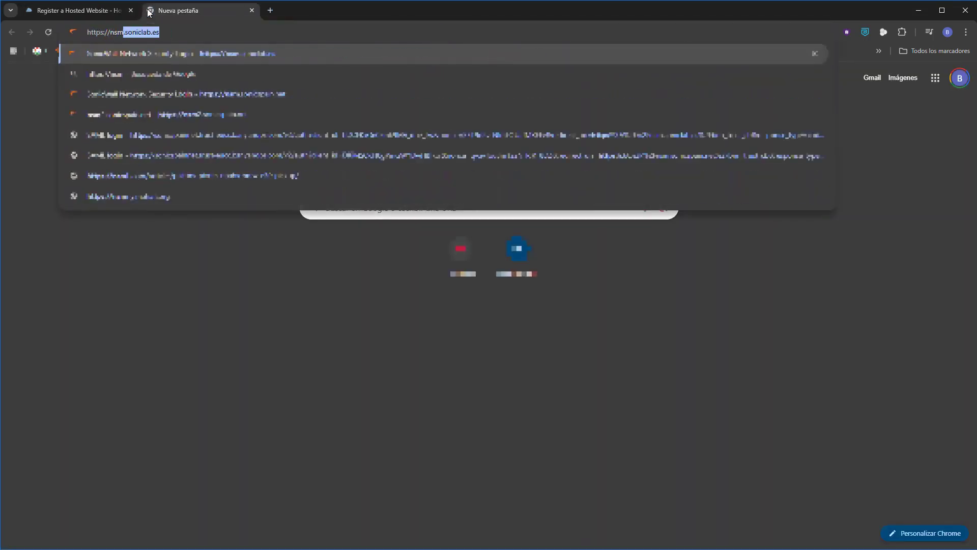
key(Return)
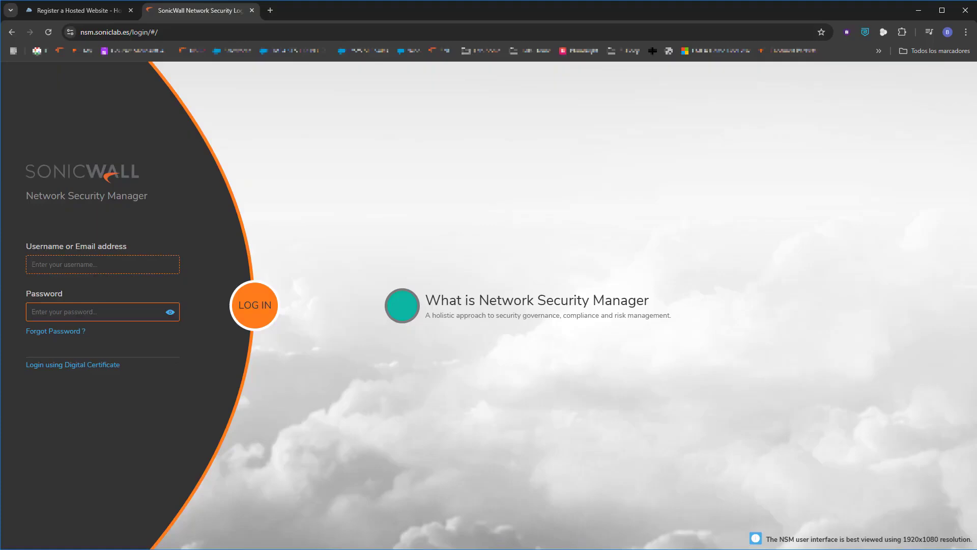
Review the Private Access events in the admin console for NSM-Access-Tier access entries, then return to the overview
click(59, 11)
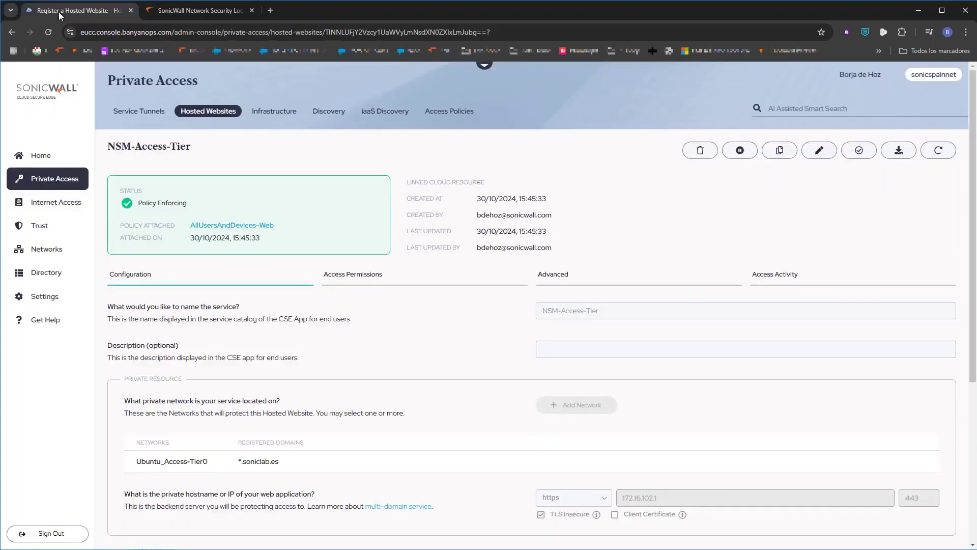
click(36, 155)
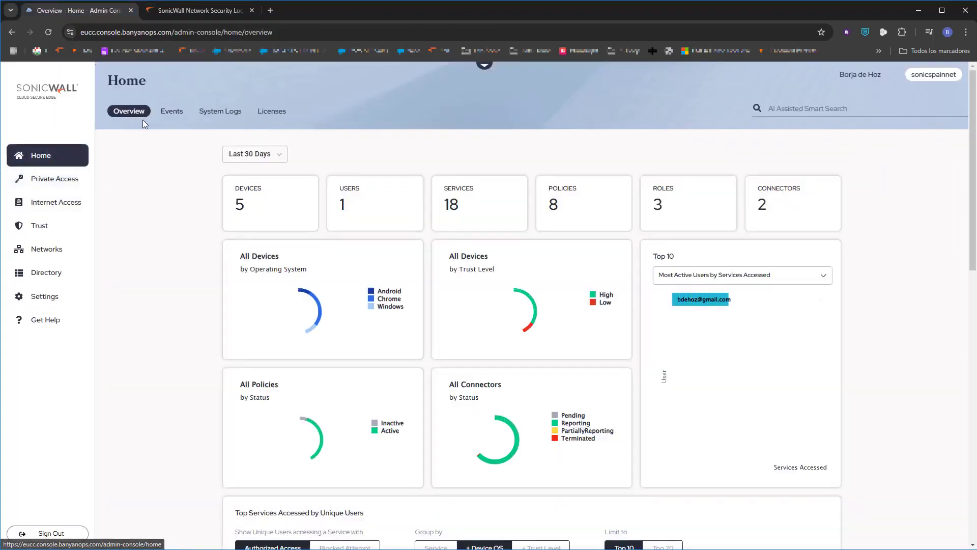
click(170, 111)
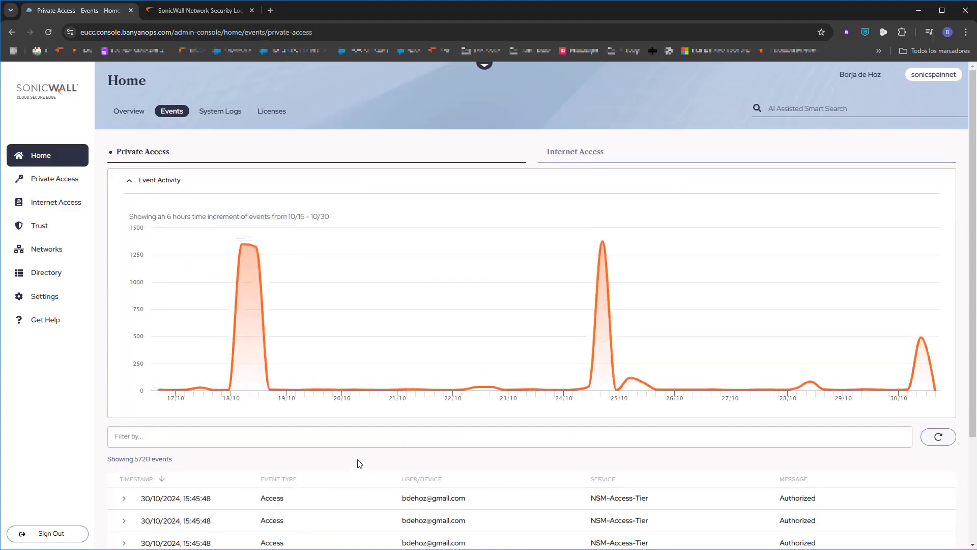
scroll(360, 460, down, 2)
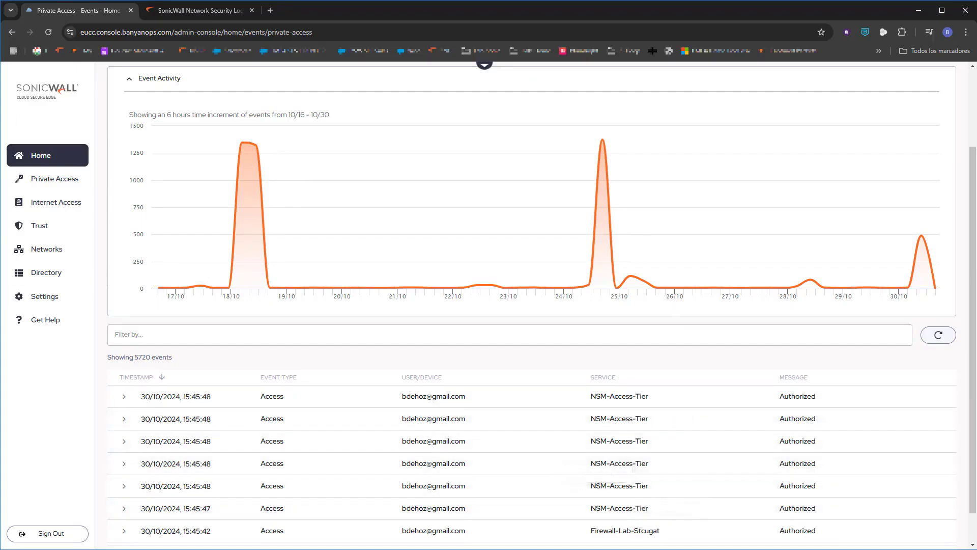
click(43, 157)
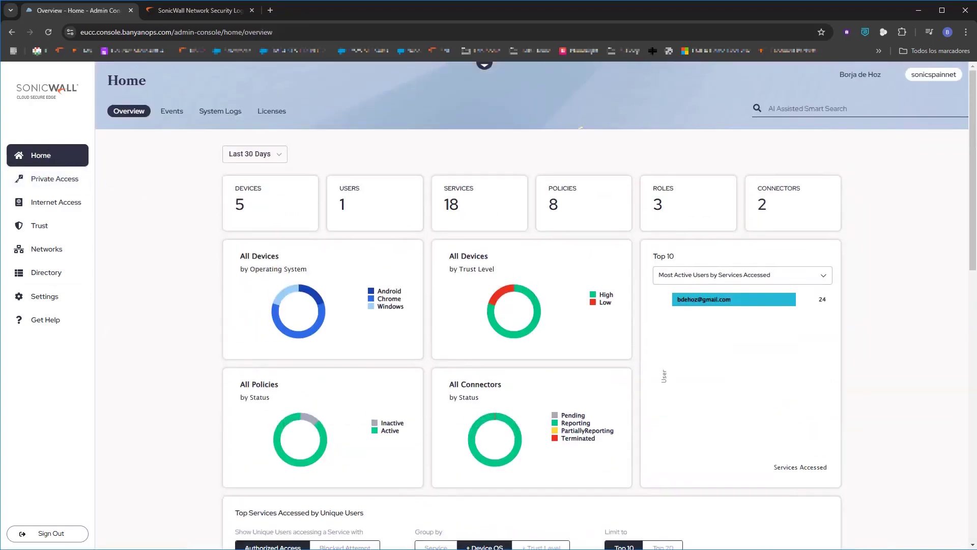
Start adding a registered domain in the certificate settings with the domain name *.tier.sonicspain.net
click(46, 303)
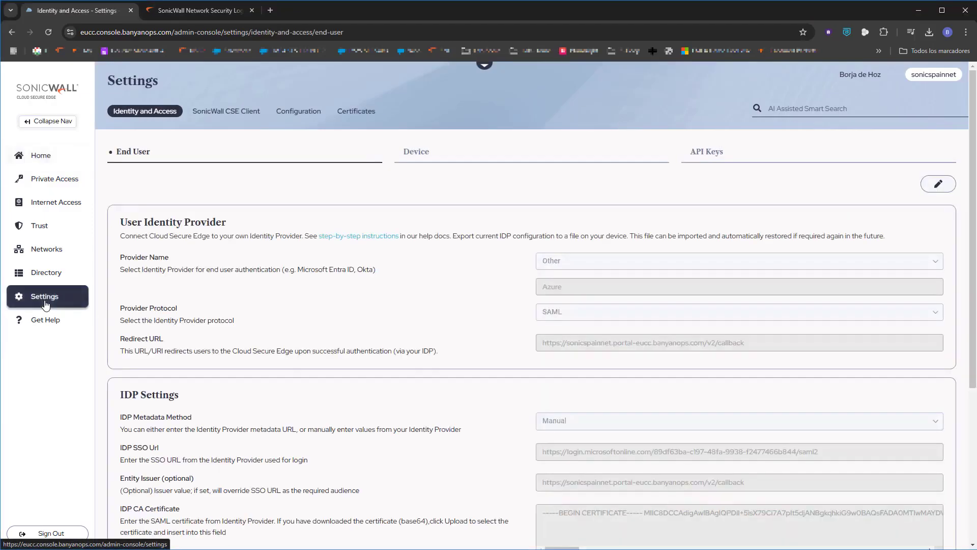
click(357, 113)
click(905, 184)
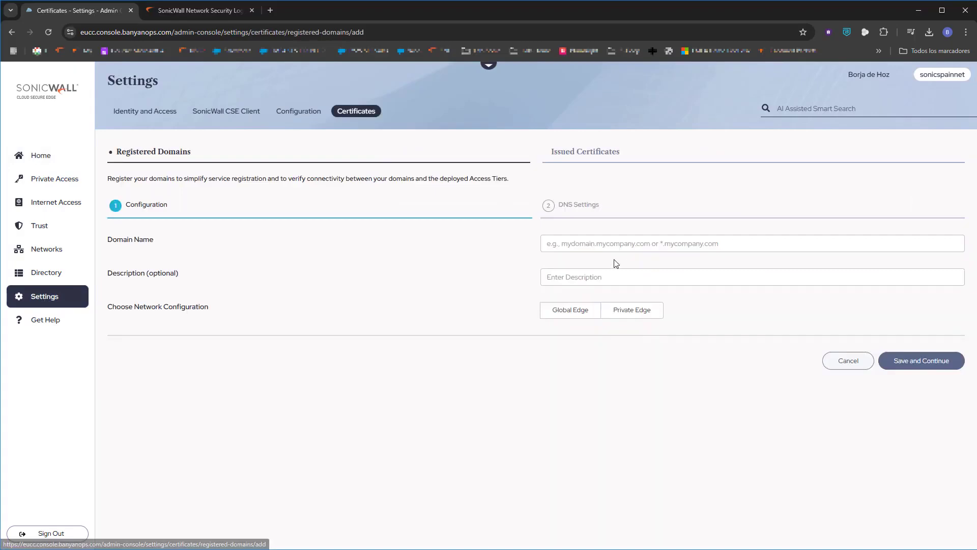
click(592, 247)
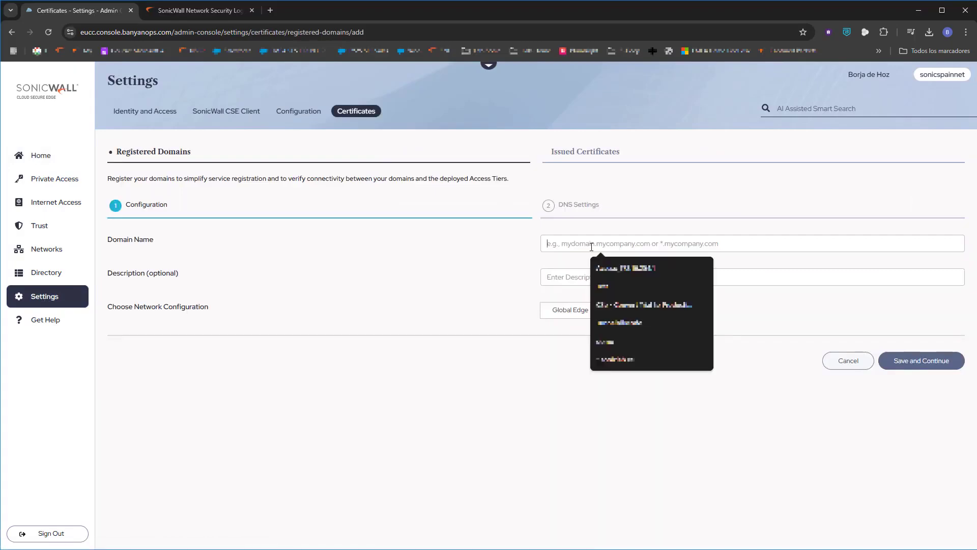
text(*.tier.)
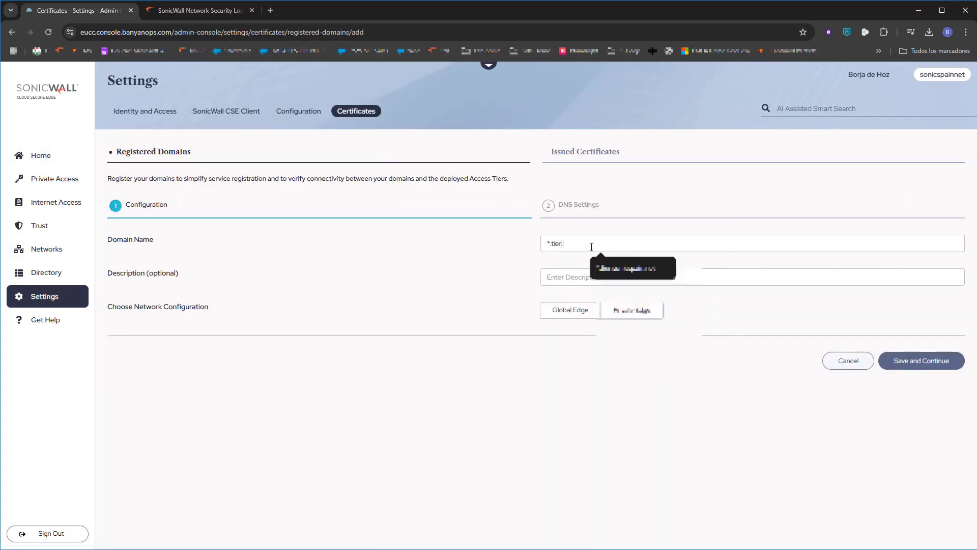
text(so)
click(605, 267)
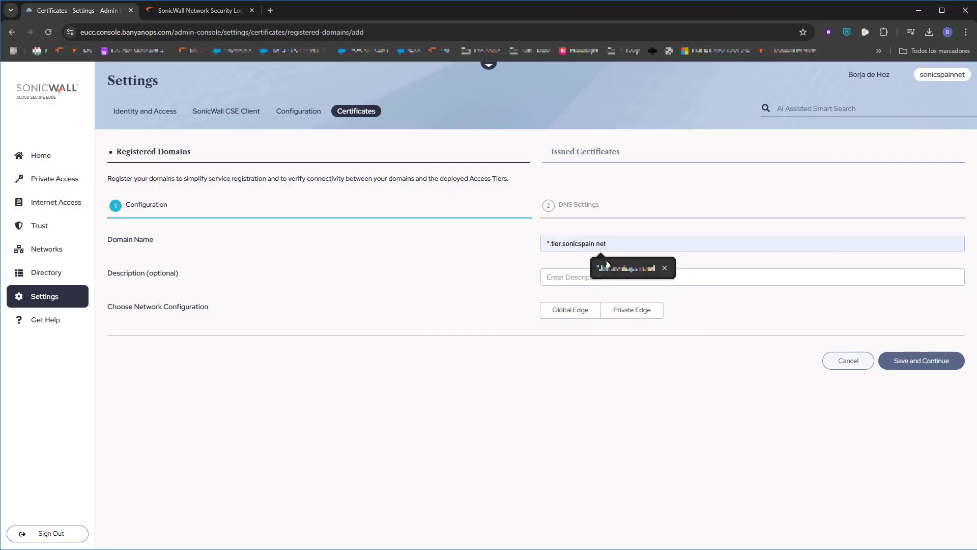
Assign the domain to the Private Edge network Ubuntu_Access-Tier0, save it and validate its DNS records
click(637, 313)
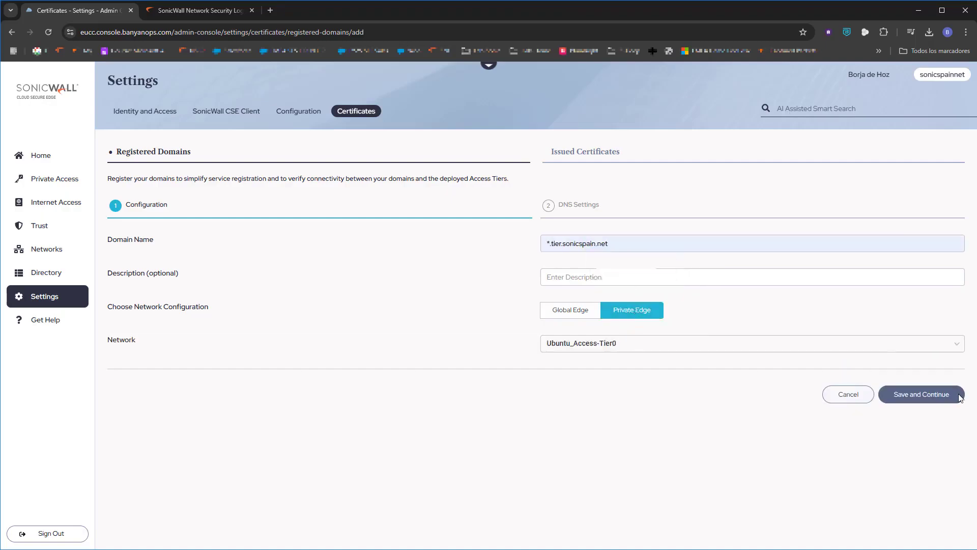
click(923, 395)
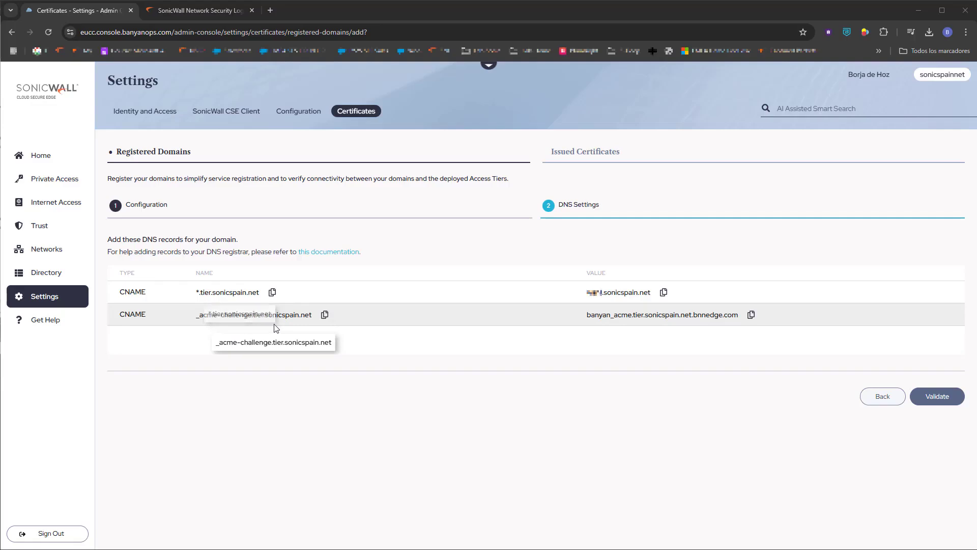
click(924, 396)
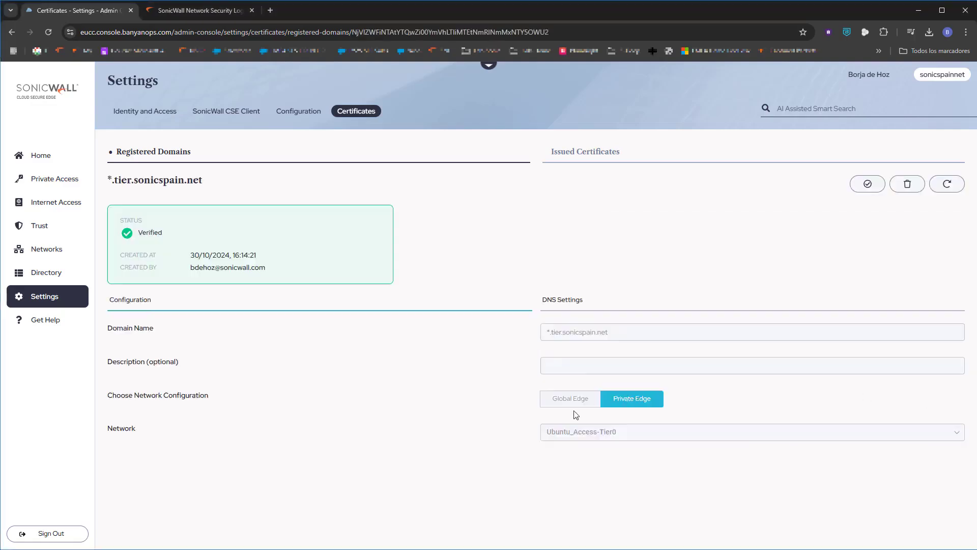
Start registering a new hosted website named central under Private Access and add the Ubuntu_Access-Tier0 network
click(46, 182)
click(203, 112)
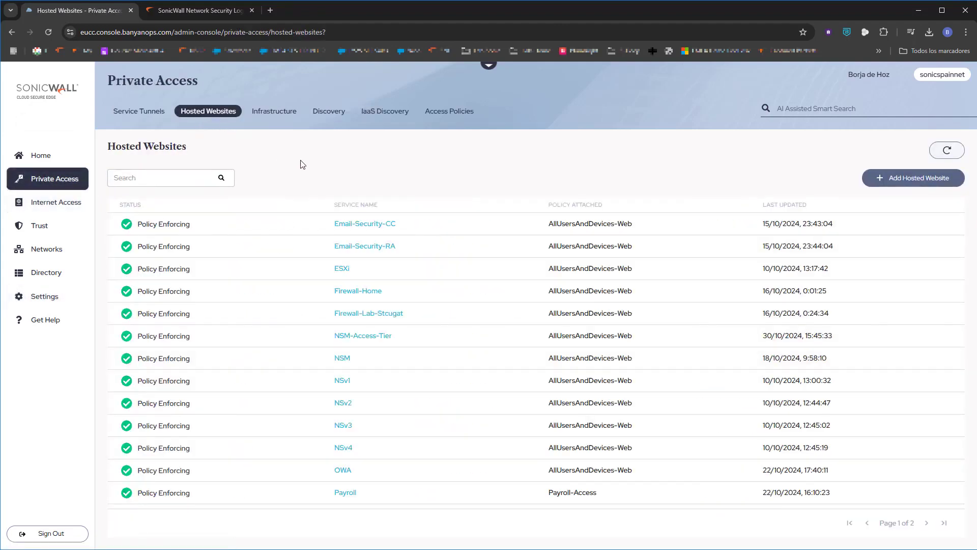
click(923, 185)
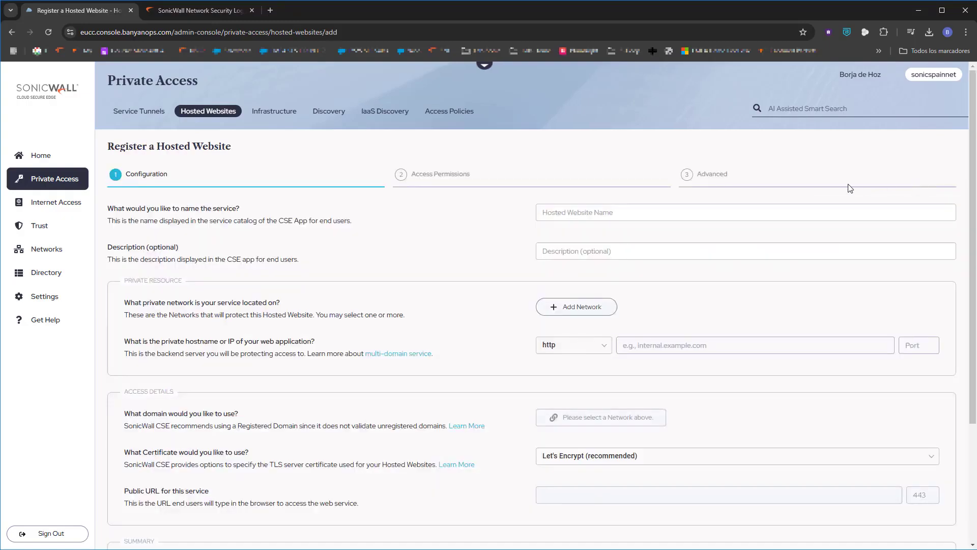
text(central)
click(576, 307)
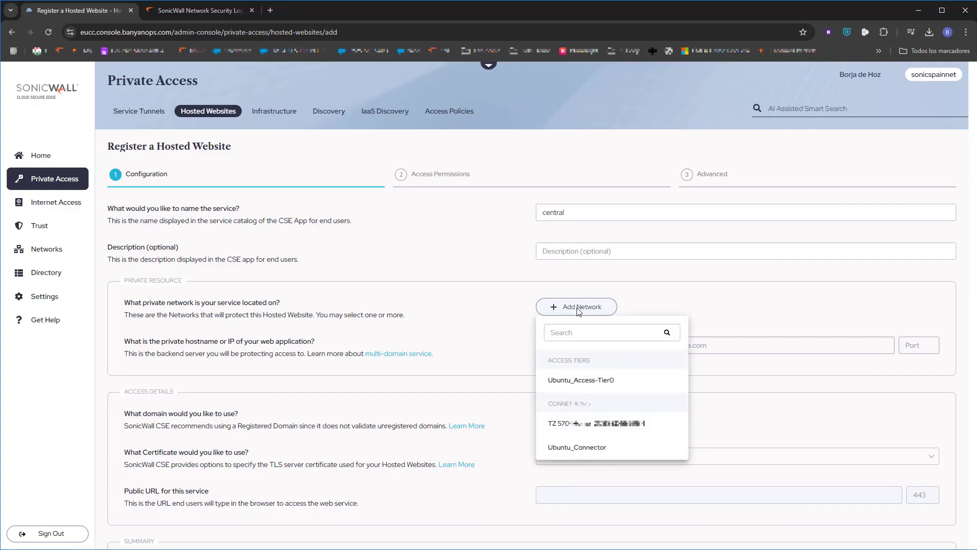
click(603, 380)
Set the website's backend to https at 172.16.102.1 on port 443 with TLS Insecure enabled
click(571, 400)
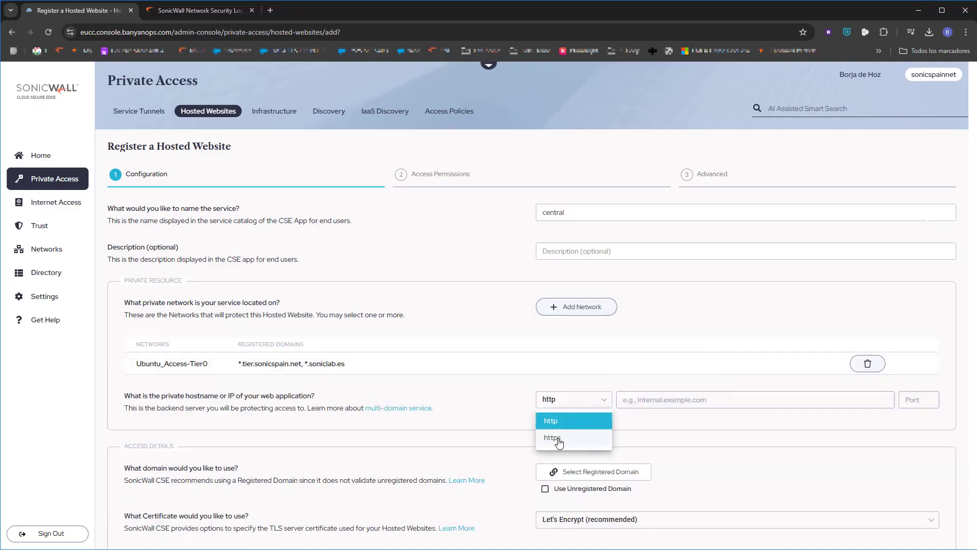
click(565, 441)
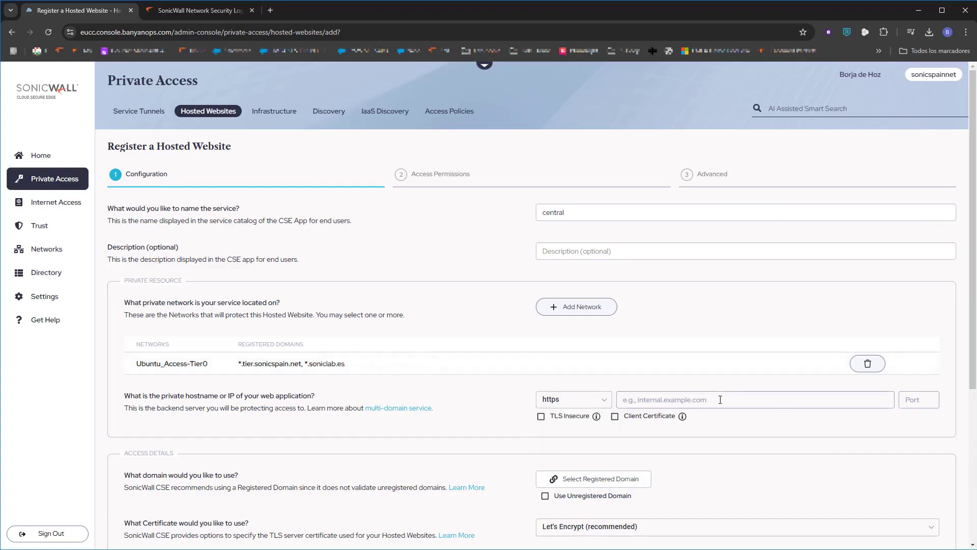
text(17)
click(542, 416)
Use the registered domain *.tier.sonicspain.net with subdomain nsm as the public URL and copy the resulting address
click(591, 479)
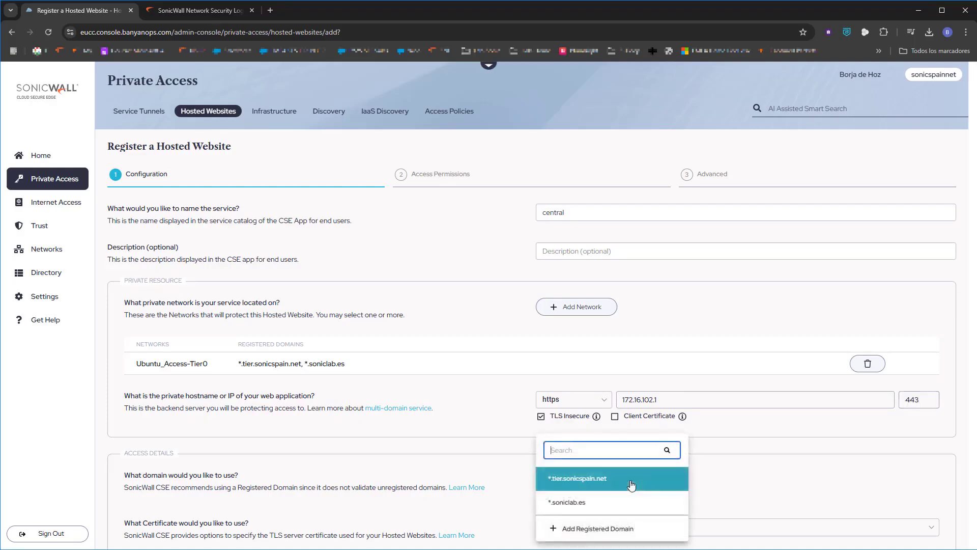
click(594, 484)
scroll(573, 474, down, 3)
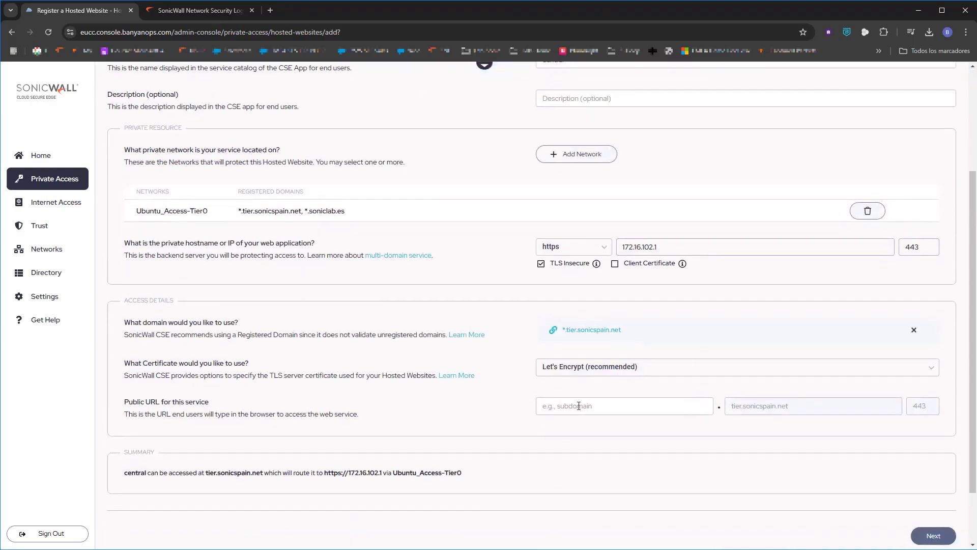
text(nsm)
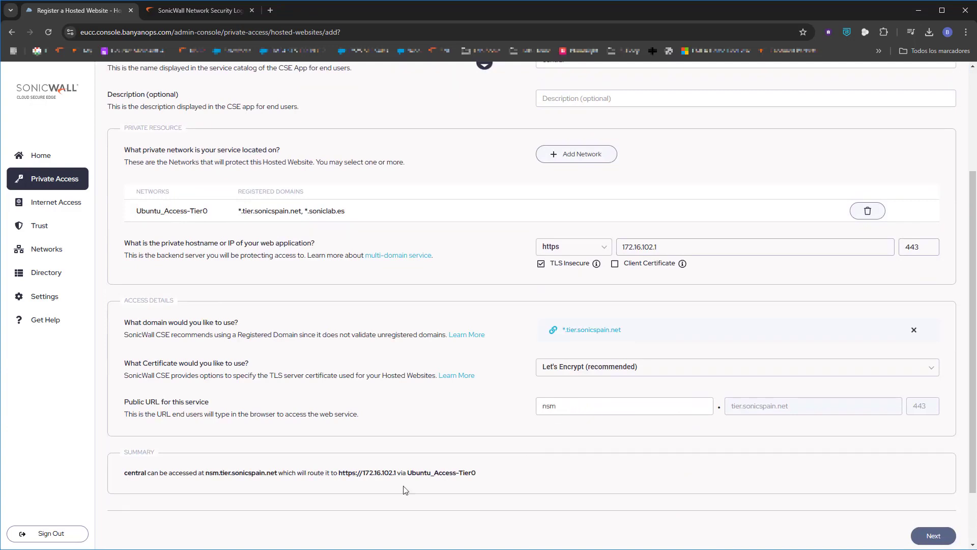
drag(205, 474, 276, 472)
key(ctrl+c)
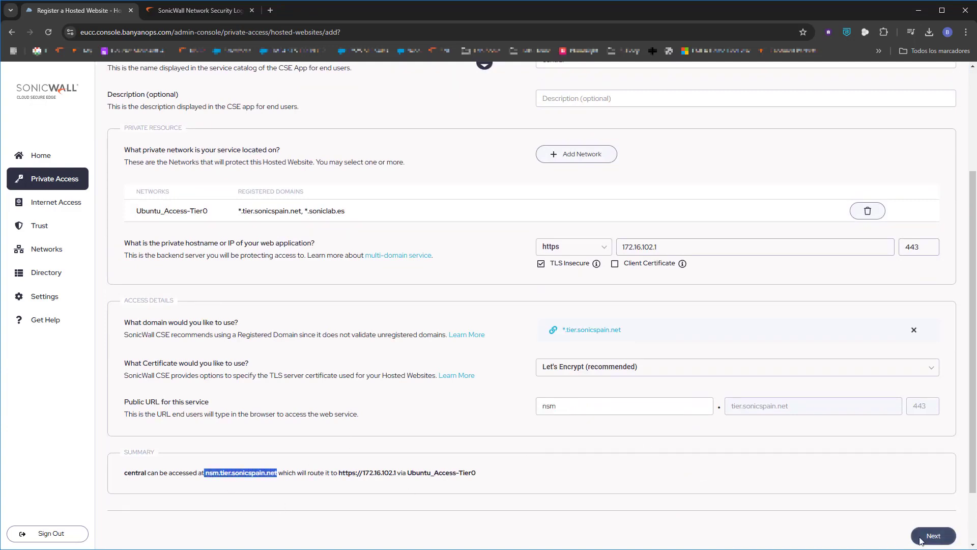
Give the central website the AllUsersAndDevices-Web policy and complete its registration with the default advanced settings
click(938, 537)
click(591, 229)
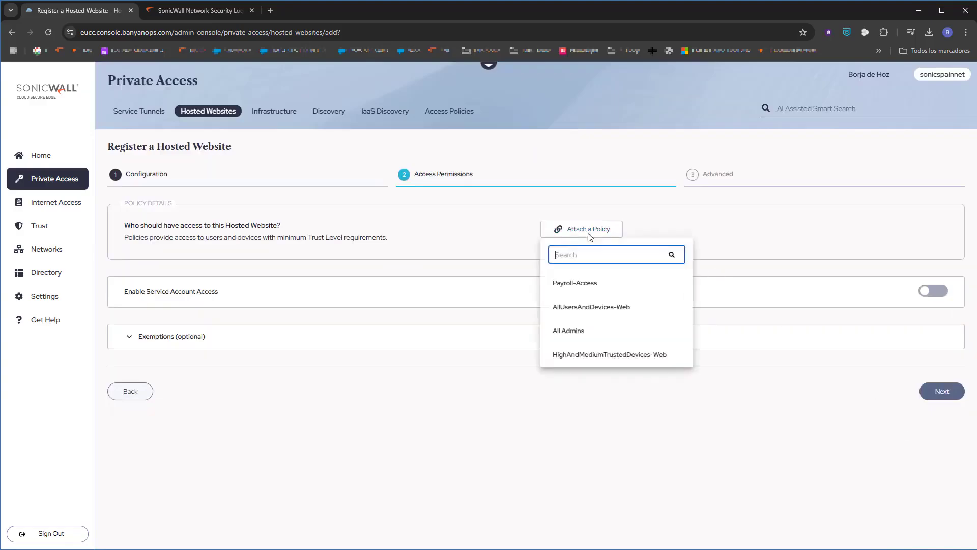
click(633, 309)
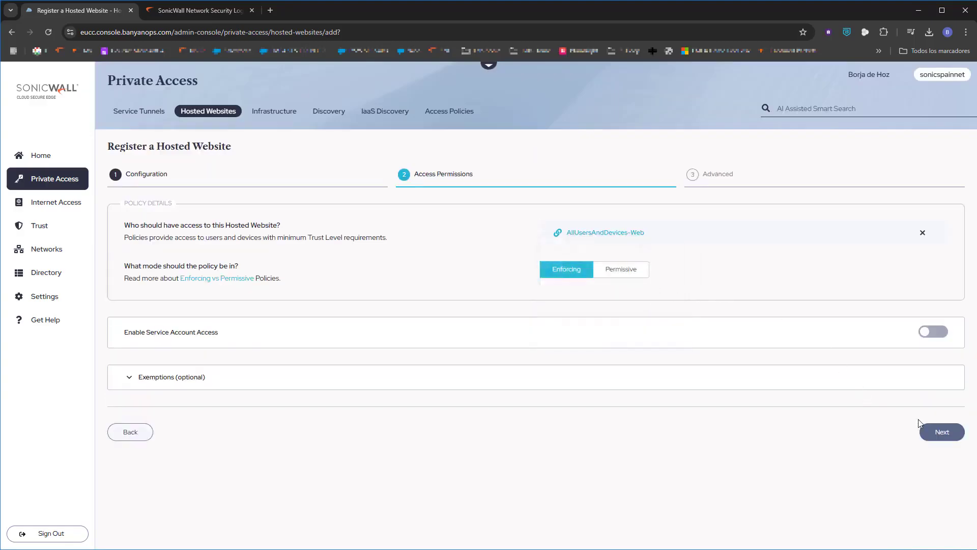
click(941, 427)
scroll(942, 443, down, 5)
click(925, 463)
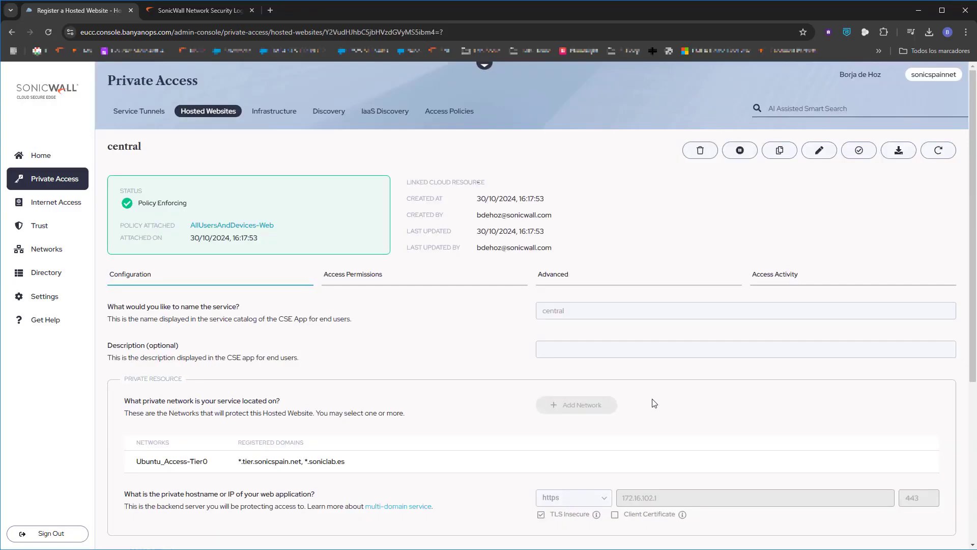
Open the copied address nsm.tier.sonicspain.net in a new browser tab to test access to the published site
click(442, 112)
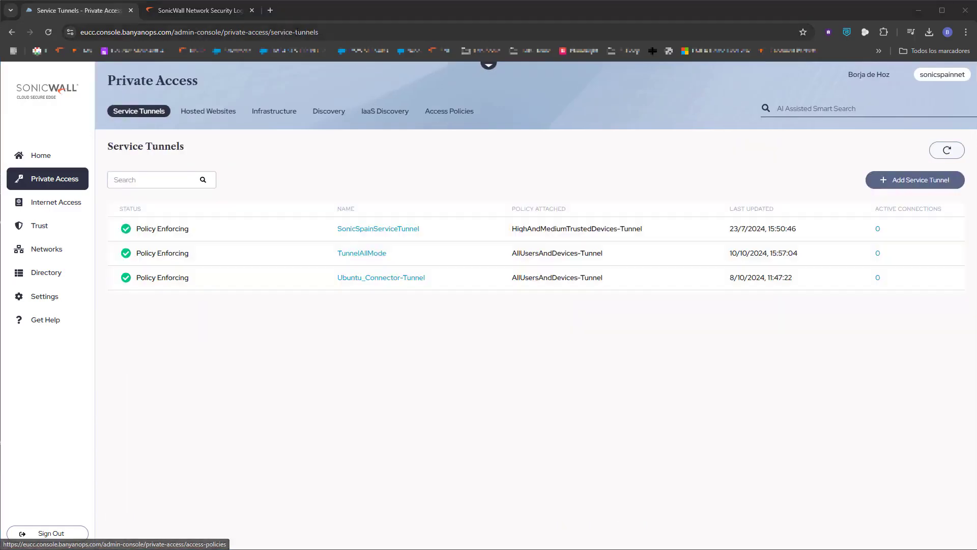
click(270, 10)
key(ctrl+v)
key(Return)
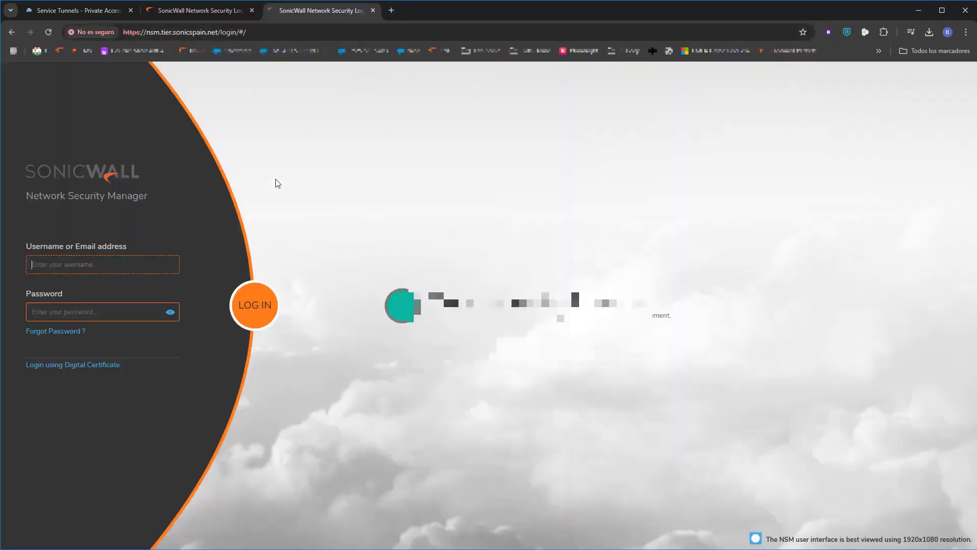
drag(150, 31, 221, 32)
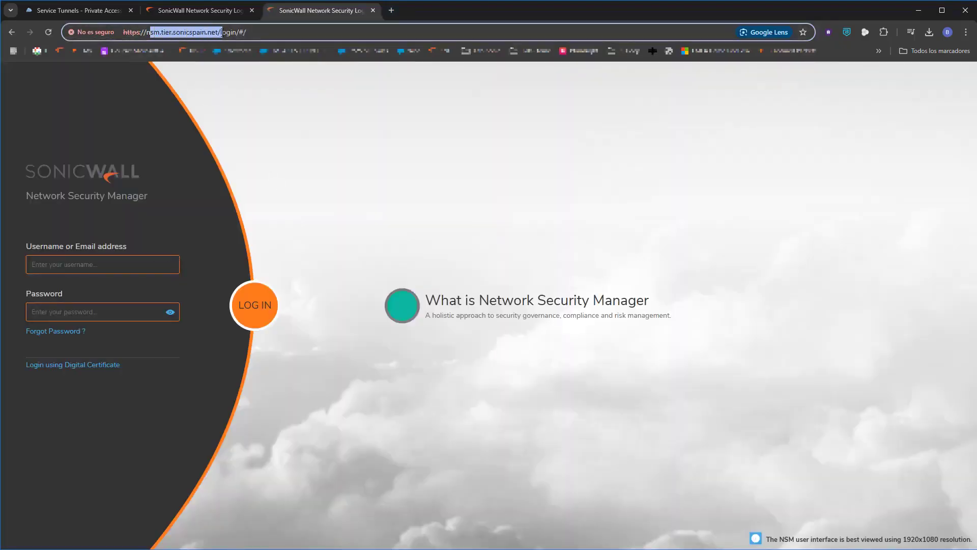
Inspect a Private Access event for the central service in the admin console, checking its reported_by access tier name, and return to the overview
click(88, 12)
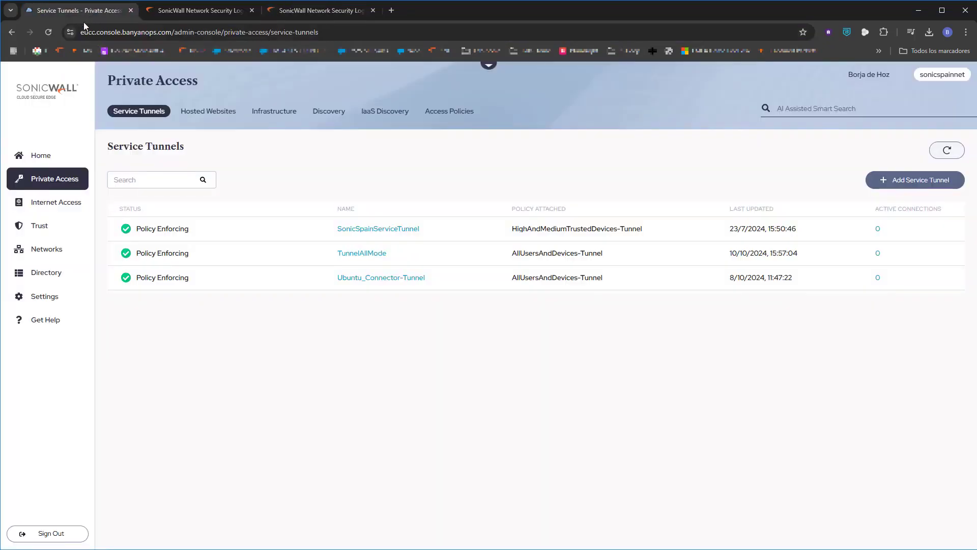
click(67, 161)
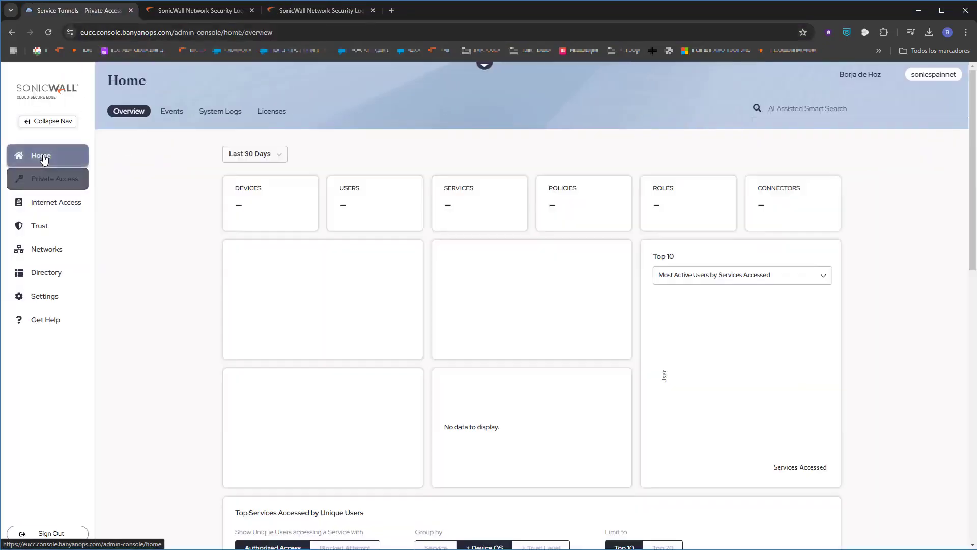
click(167, 113)
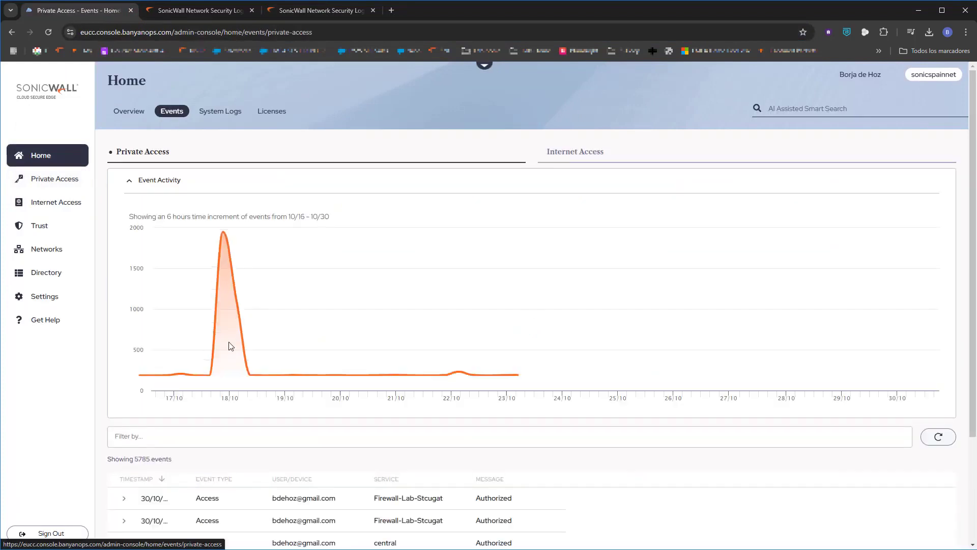
scroll(229, 488, down, 2)
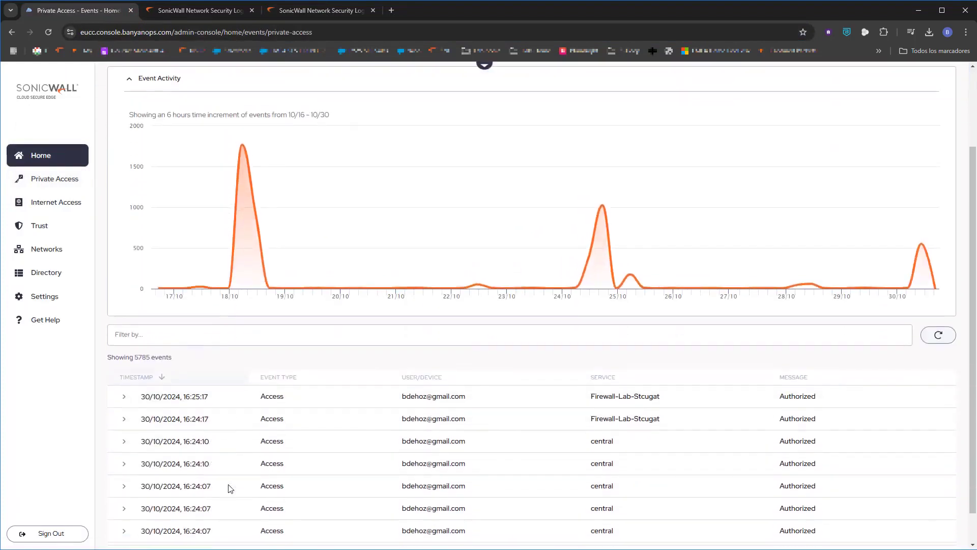
click(124, 441)
scroll(286, 484, down, 3)
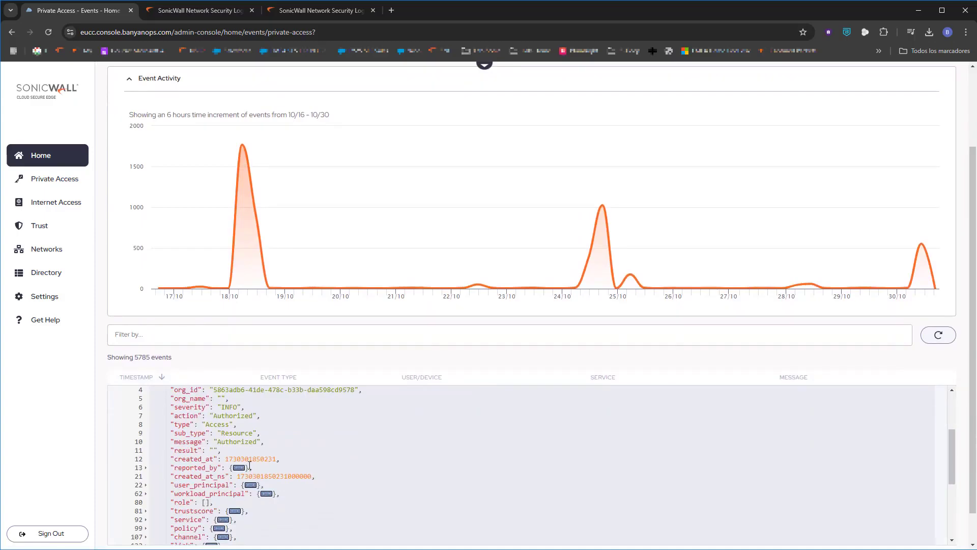
click(237, 467)
drag(364, 506, 259, 499)
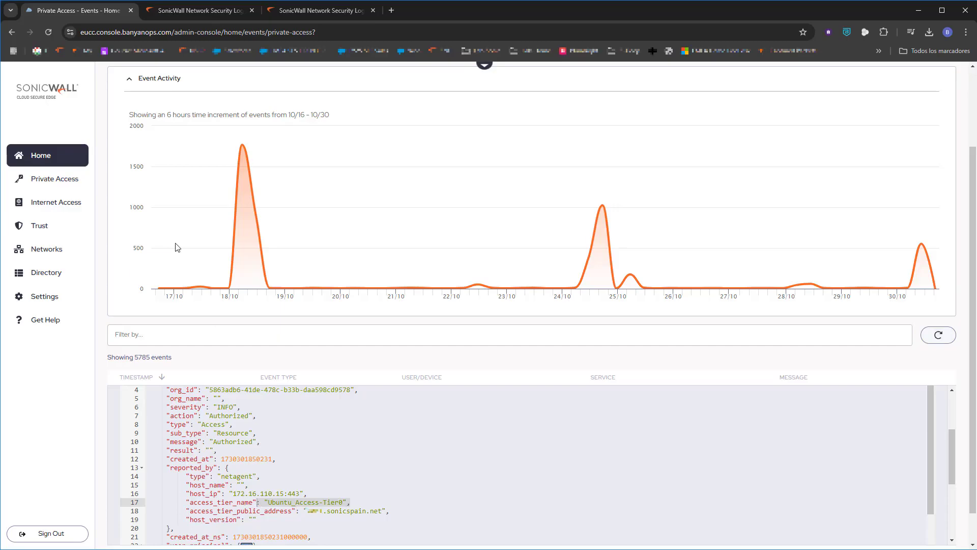
click(32, 155)
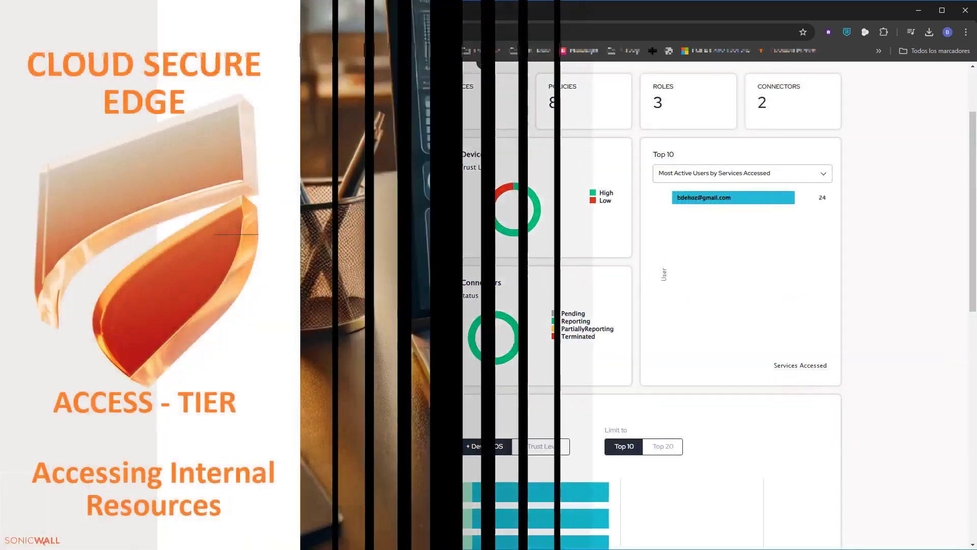